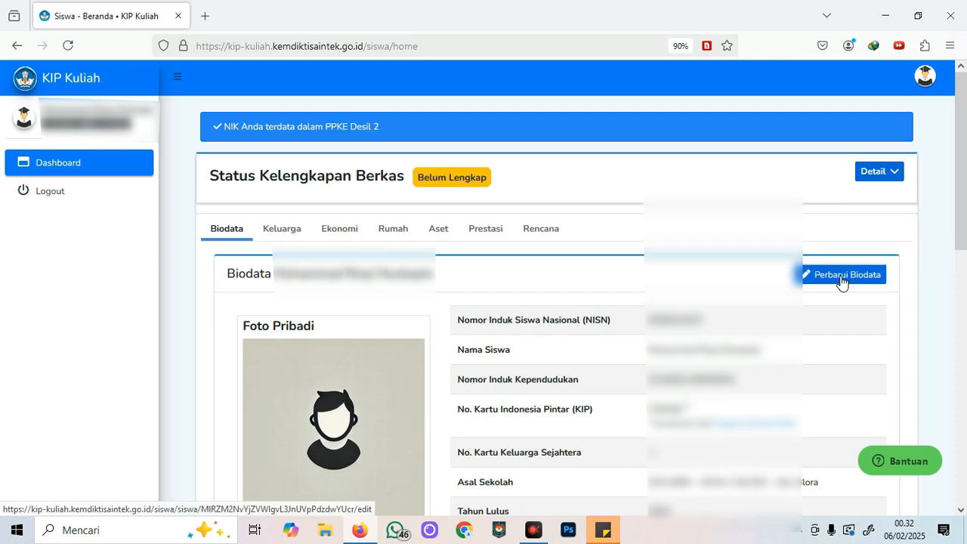
Open the biodata for updating and upload b37ae48192eb75d5df13ebbabb129864.jpg as the Foto Pribadi.
click(841, 282)
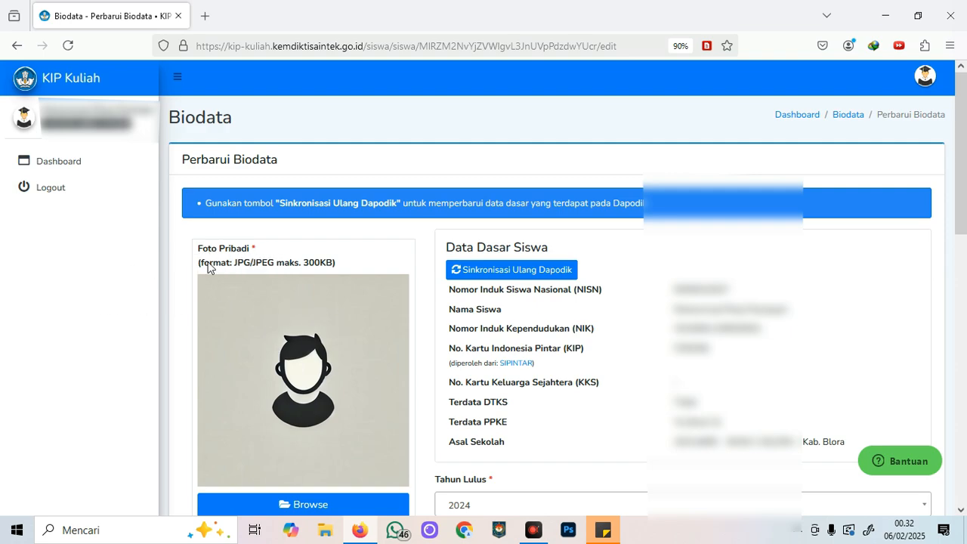
click(294, 505)
double_click(346, 249)
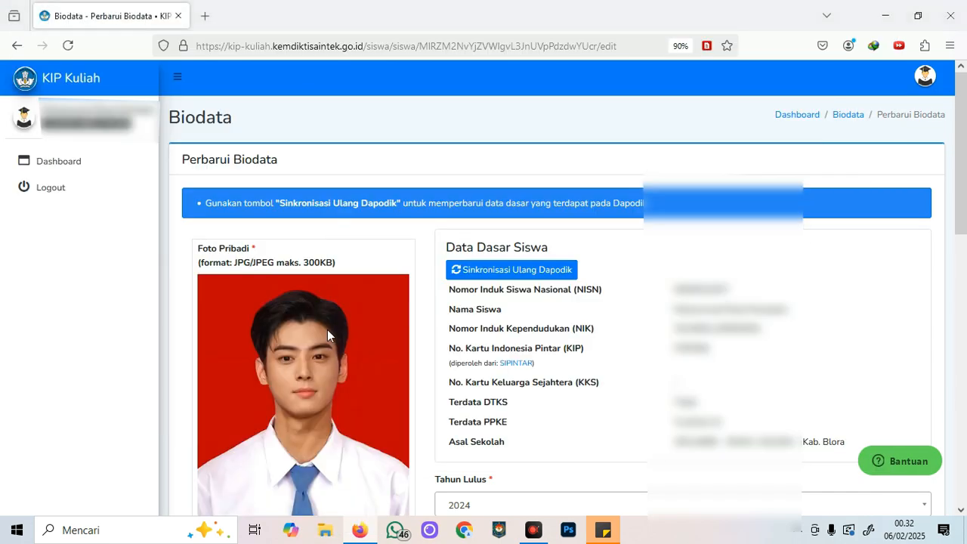
Examine the Data Dasar Siswa entries, including NISN, name, NIK, KIP, KKS, DTKS and PPKE status, and school of origin.
scroll(327, 329, down, 2)
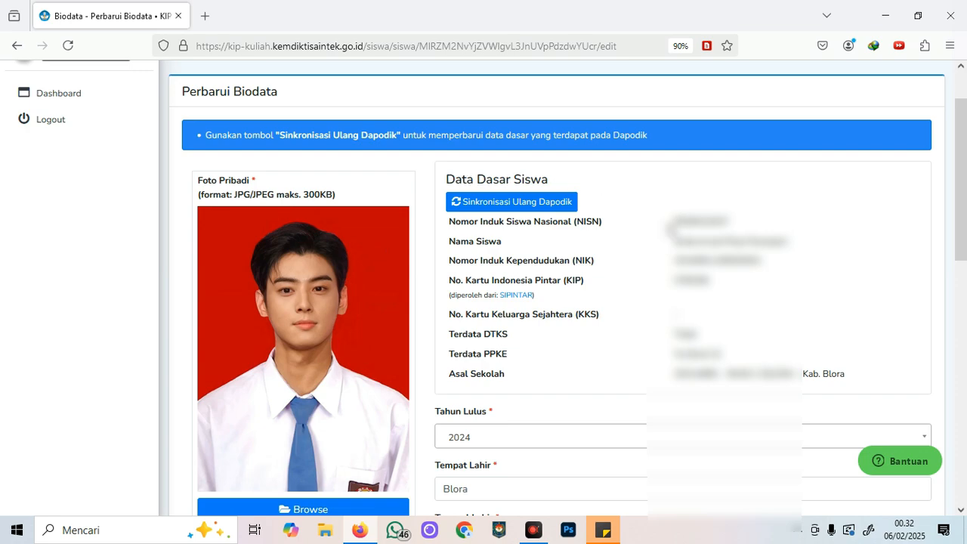
double_click(693, 219)
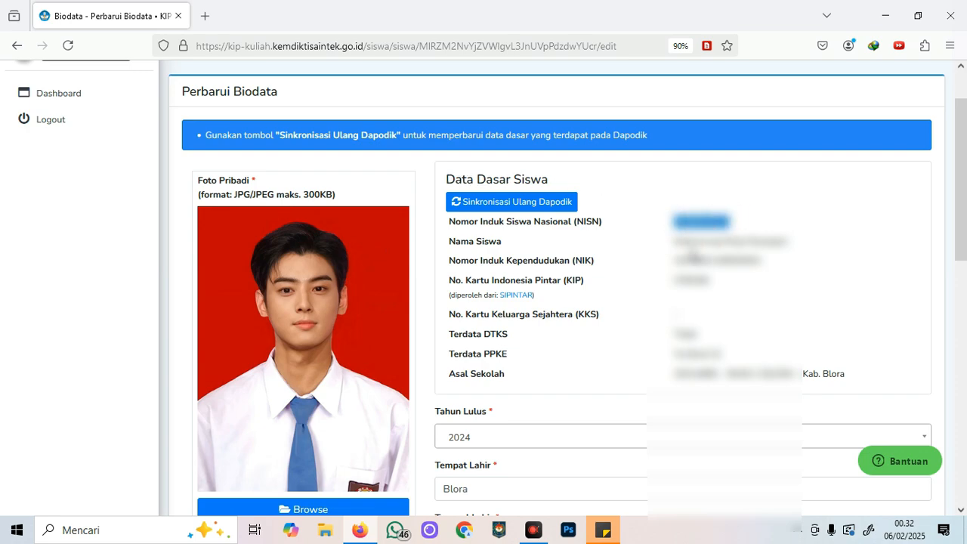
drag(672, 242, 808, 245)
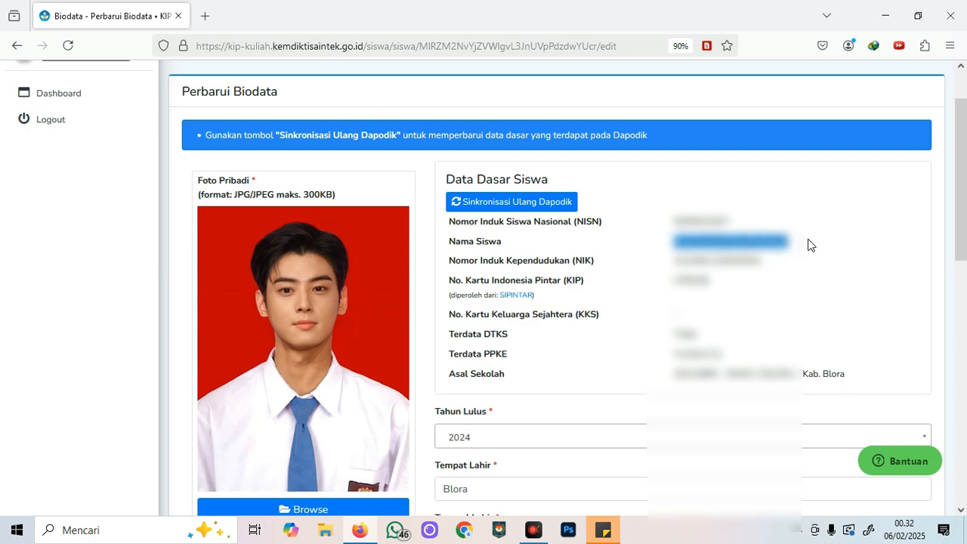
drag(672, 261, 779, 263)
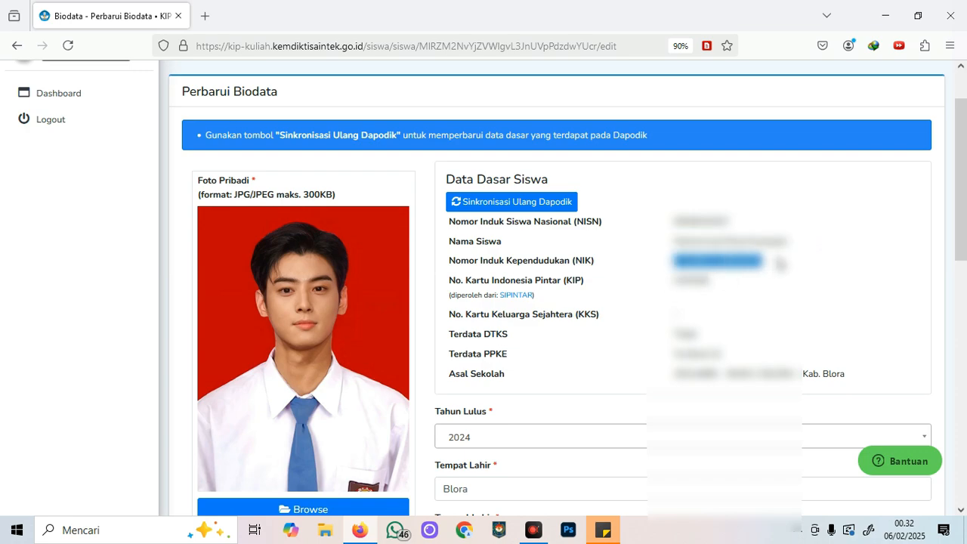
drag(671, 284, 721, 273)
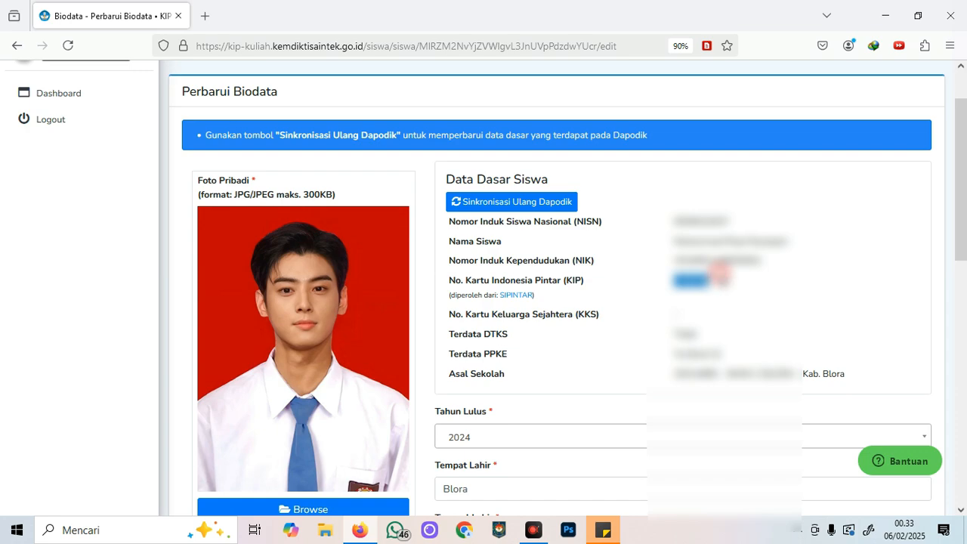
click(673, 313)
drag(673, 316, 702, 318)
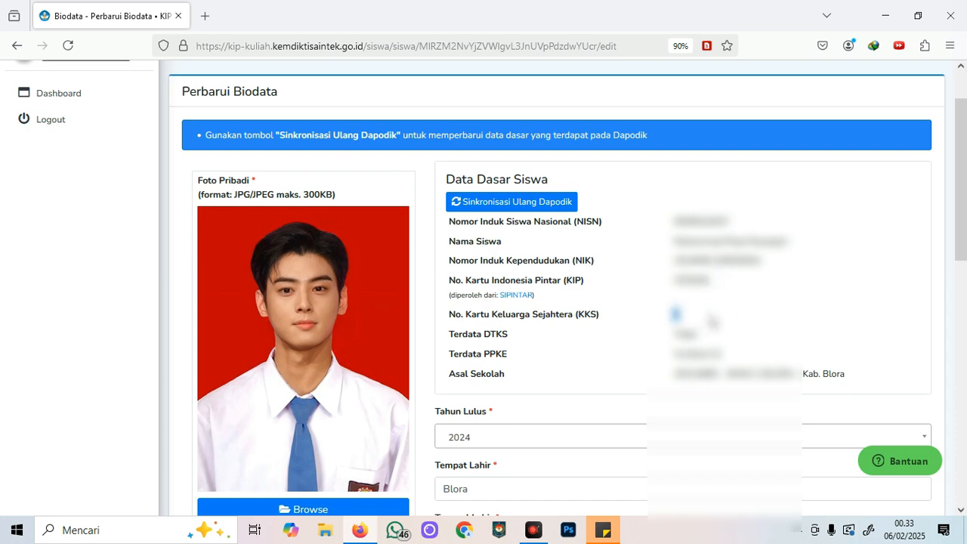
click(677, 335)
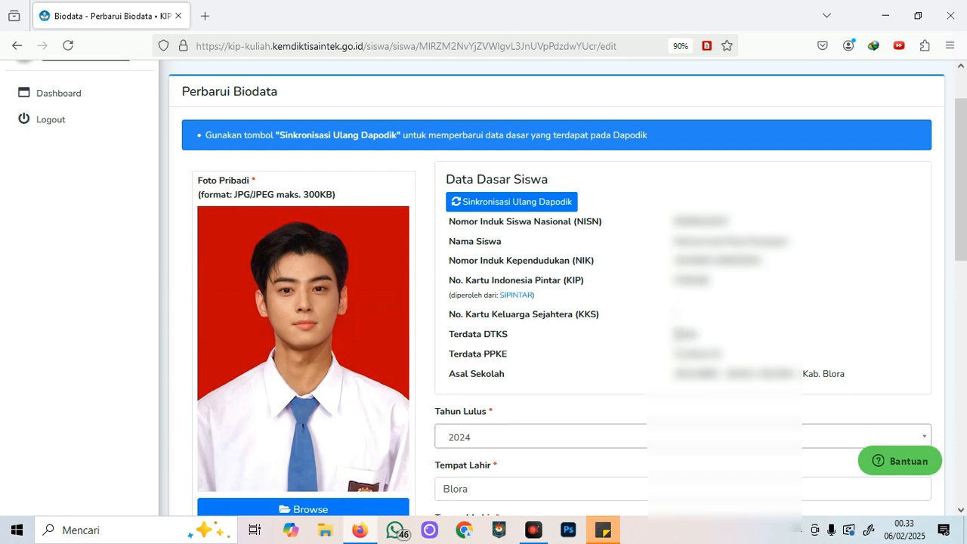
drag(673, 334, 699, 334)
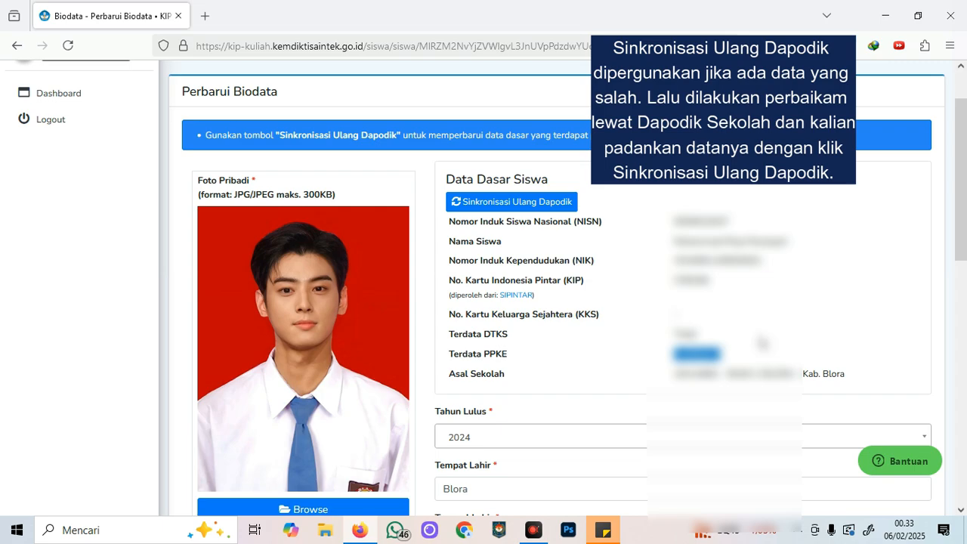
drag(672, 374, 862, 373)
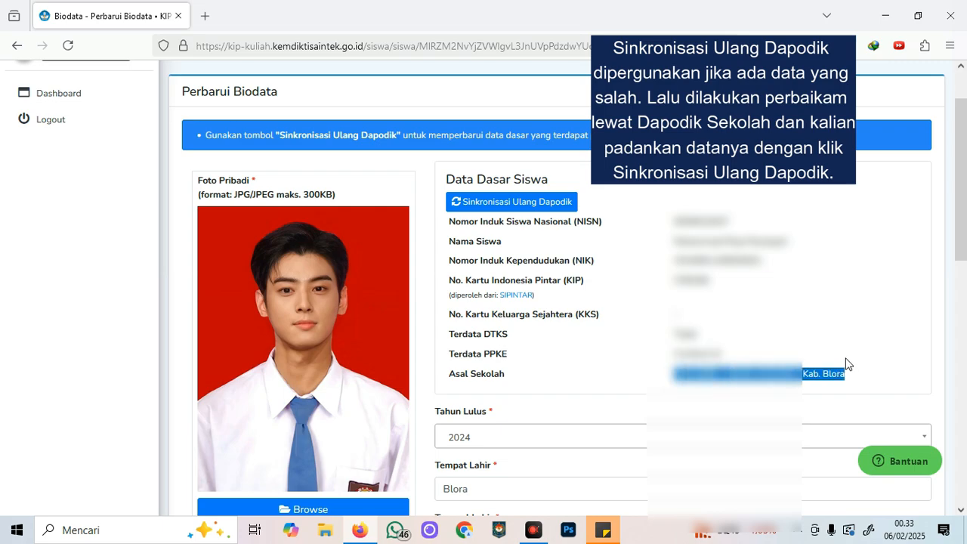
click(727, 334)
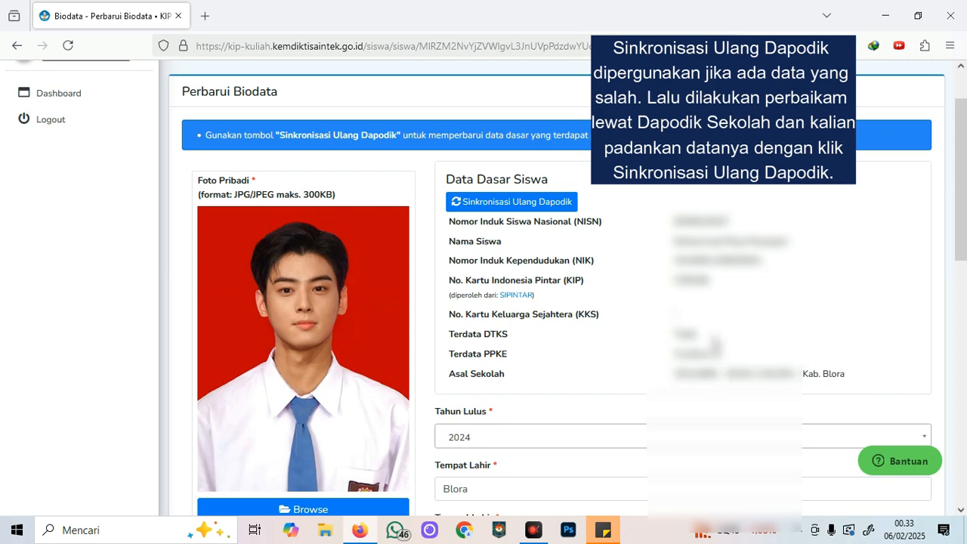
double_click(684, 333)
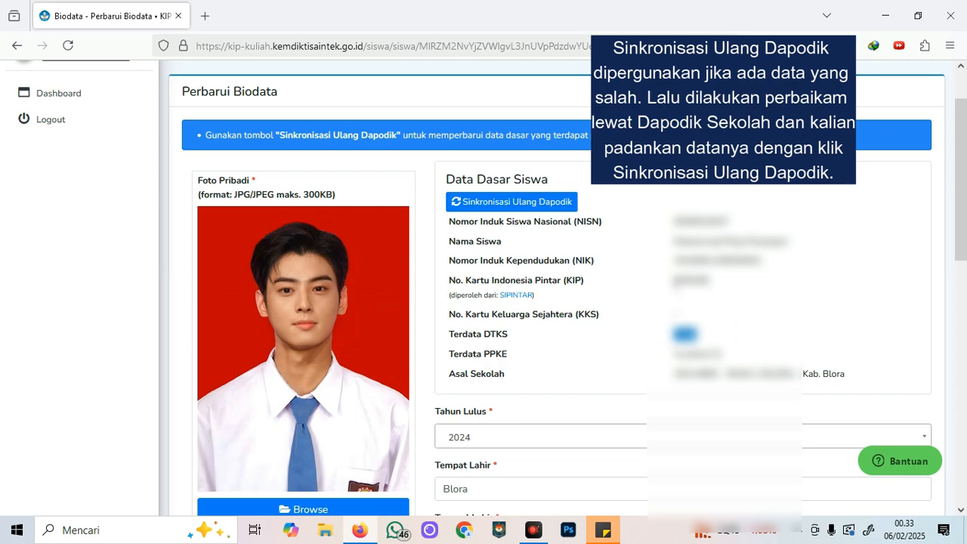
double_click(689, 280)
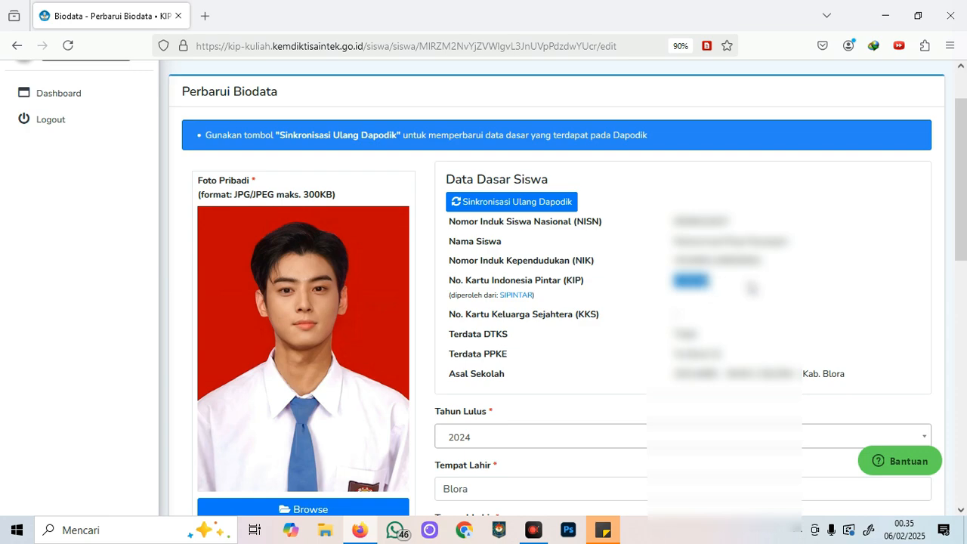
Set Tahun Lulus to 2025 and check the Tempat Lahir and Tanggal Lahir fields.
scroll(655, 266, down, 5)
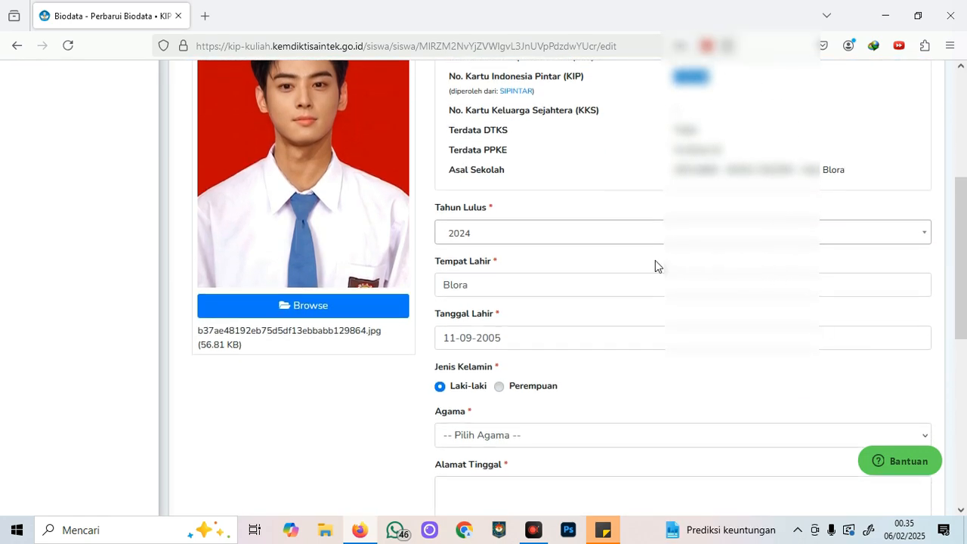
click(474, 235)
click(471, 300)
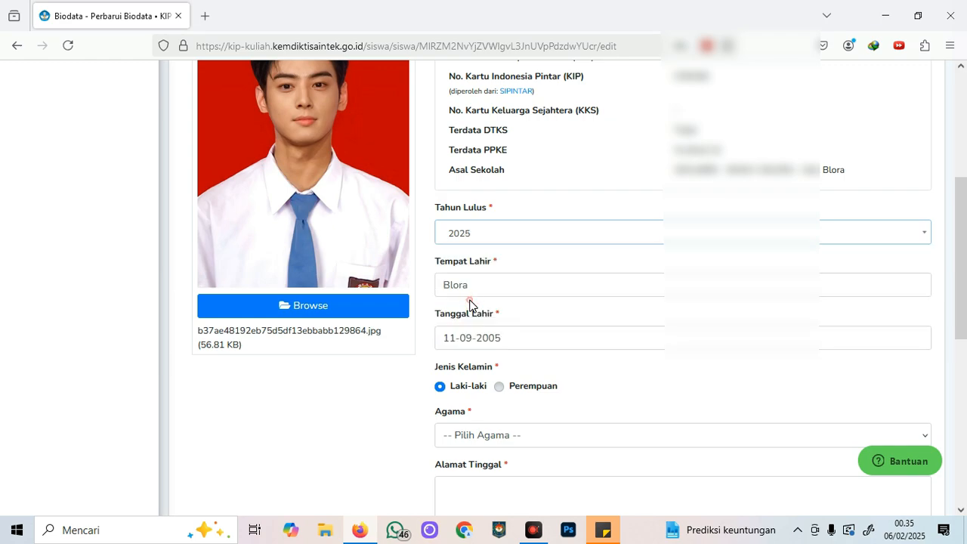
click(501, 286)
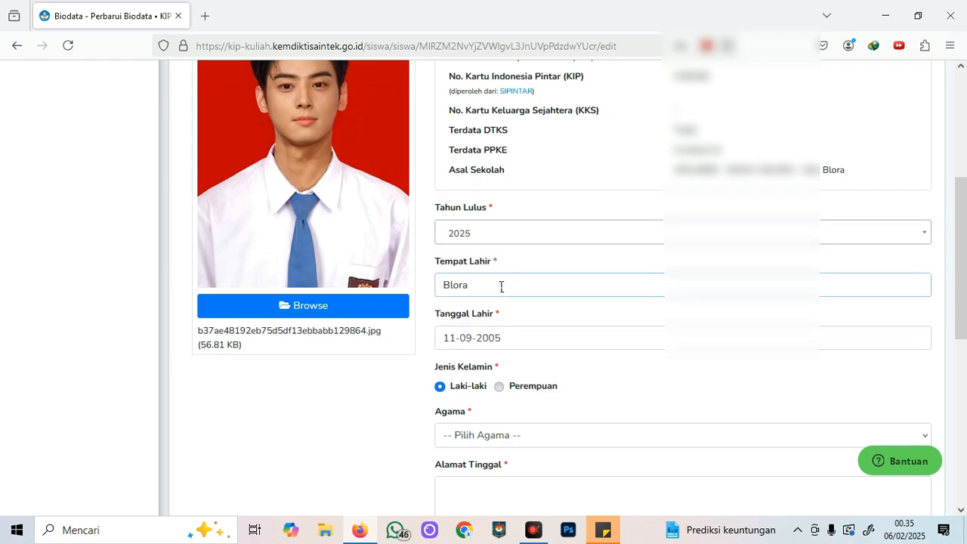
click(551, 333)
click(659, 387)
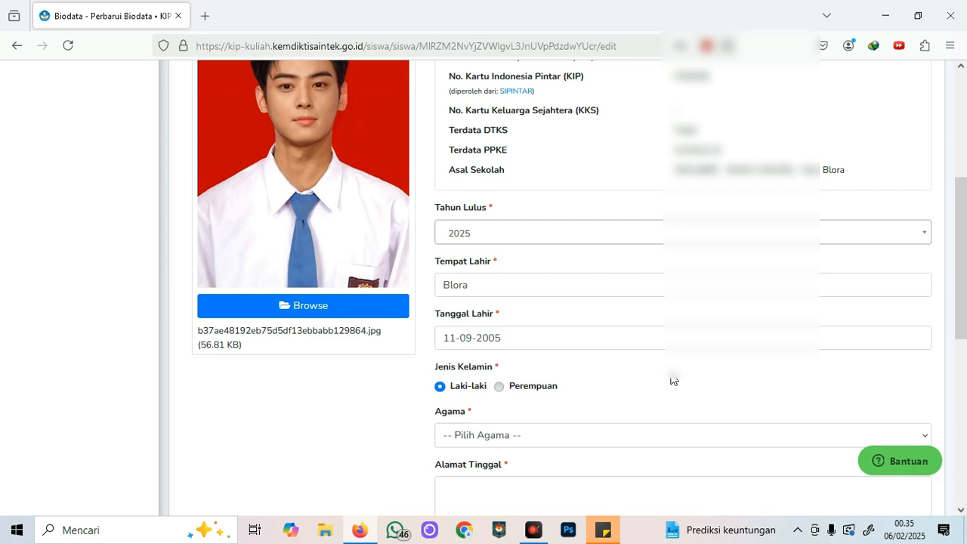
Set Agama to Islam in the biodata form.
scroll(673, 379, down, 2)
click(490, 368)
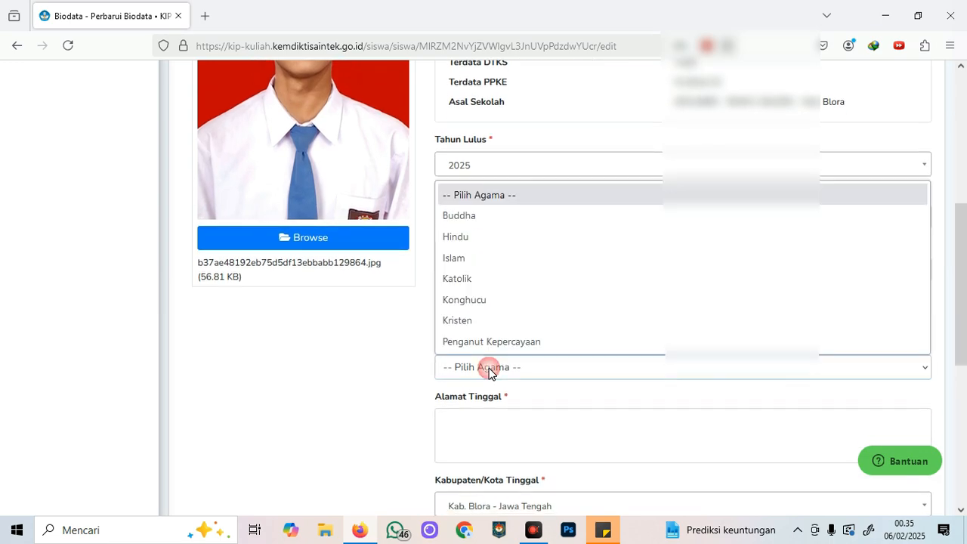
click(461, 257)
Examine the Alamat Tinggal, Kabupaten/Kota Tinggal and Kode Pos fields of the biodata form.
scroll(579, 282, down, 4)
scroll(531, 291, down, 2)
click(520, 237)
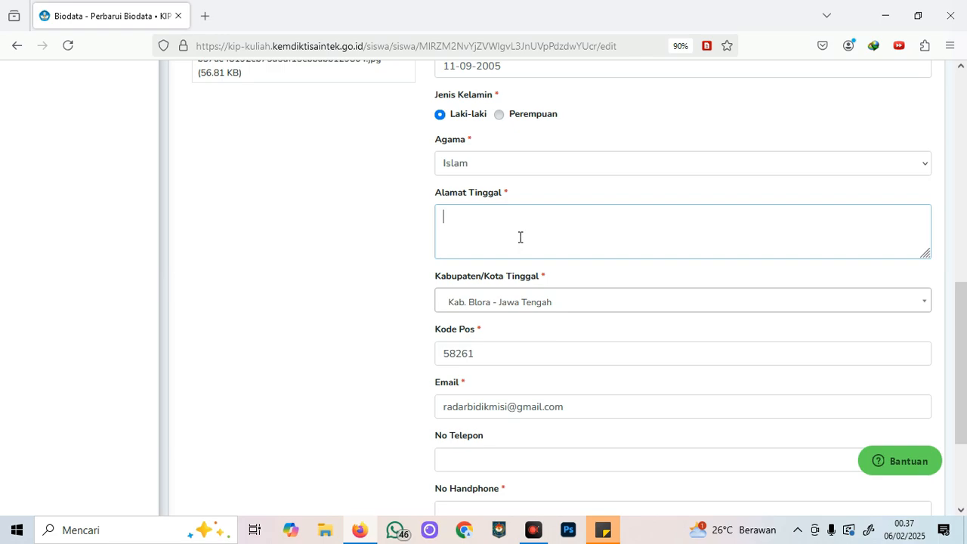
click(480, 302)
click(480, 302)
click(498, 357)
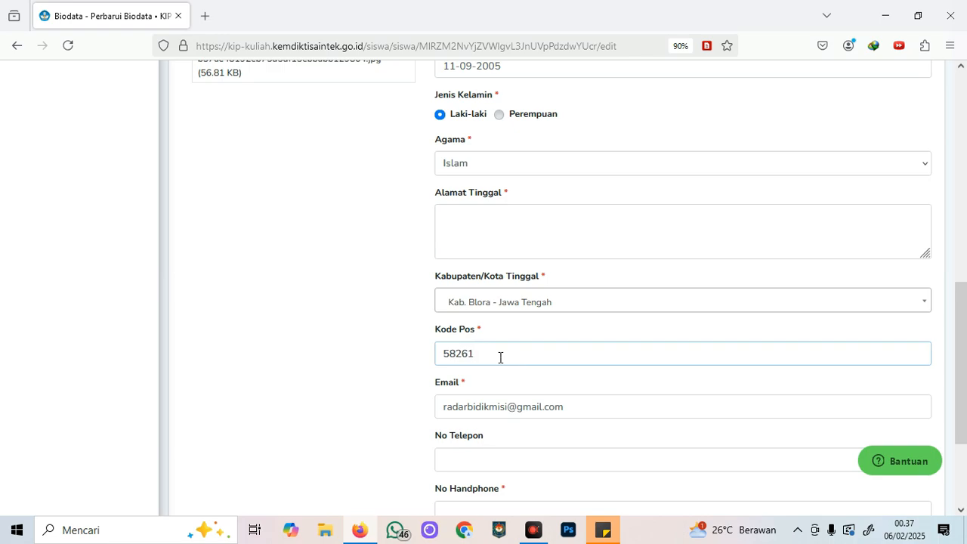
scroll(562, 336, down, 3)
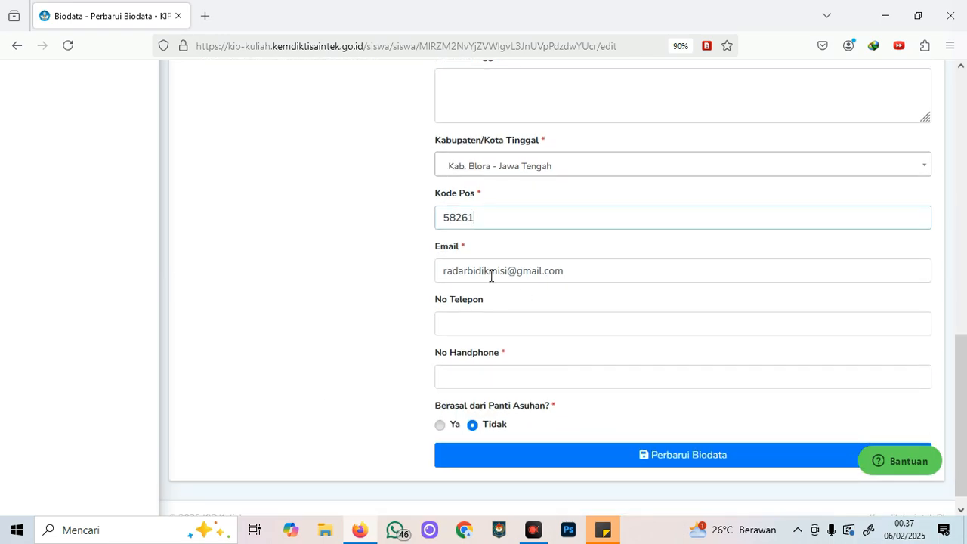
double_click(477, 220)
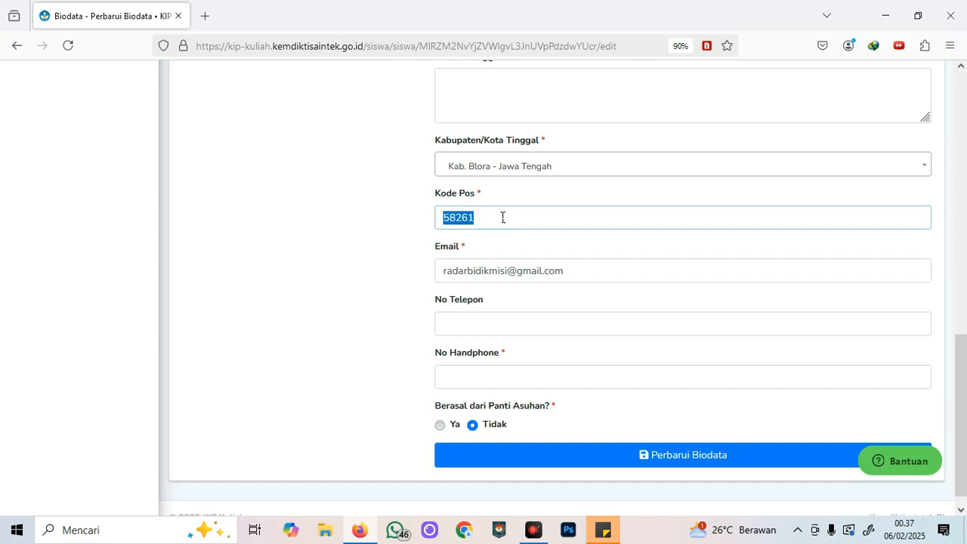
Fill in the residential address, telephone number and mobile number, and submit the updated biodata.
click(475, 323)
click(475, 376)
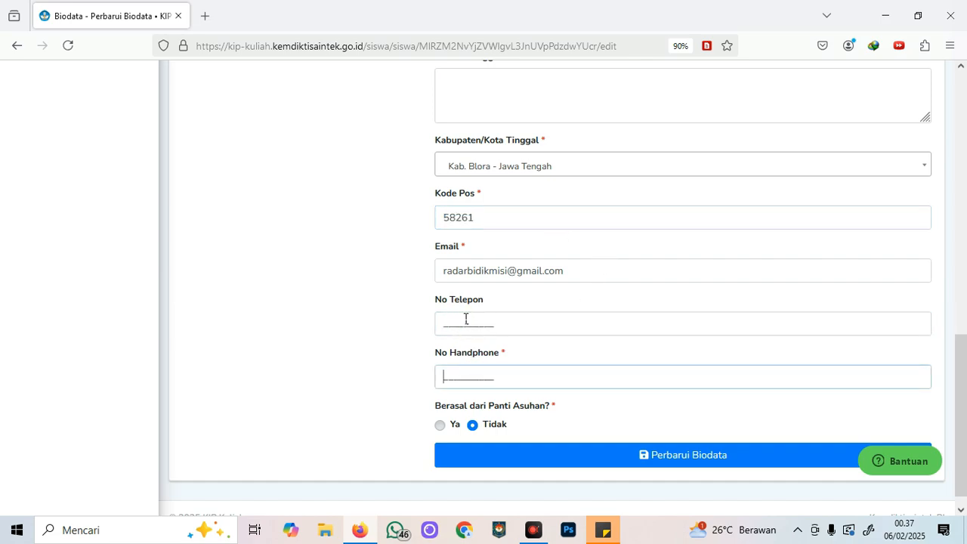
click(465, 319)
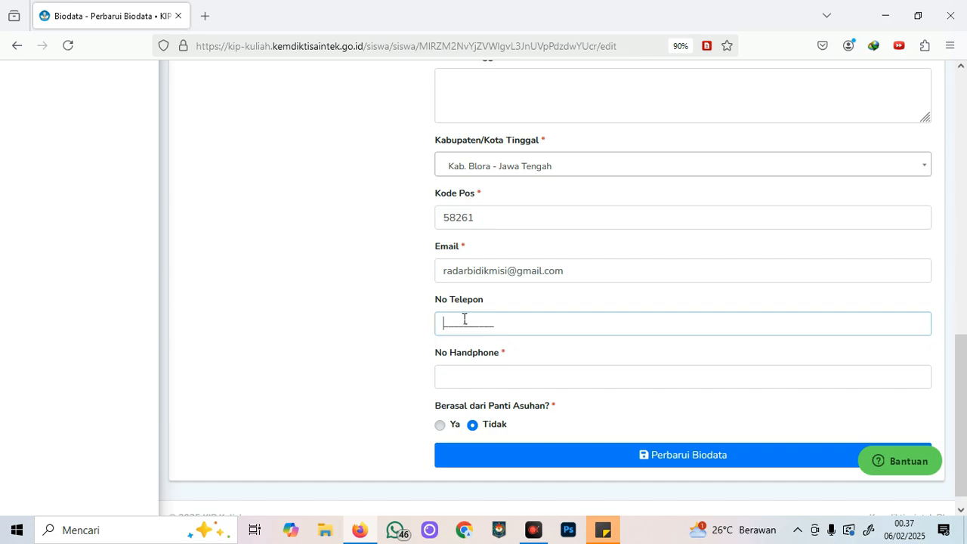
click(462, 379)
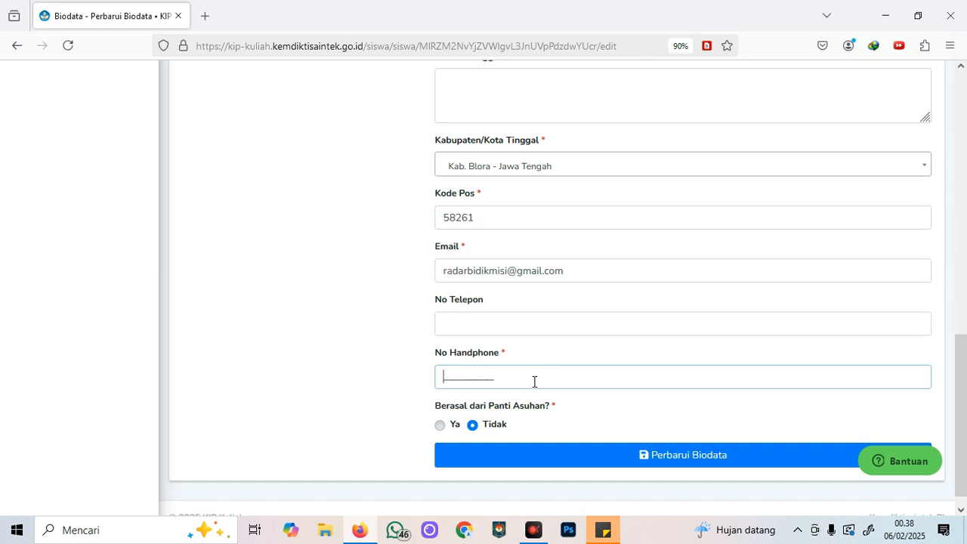
drag(436, 412, 573, 415)
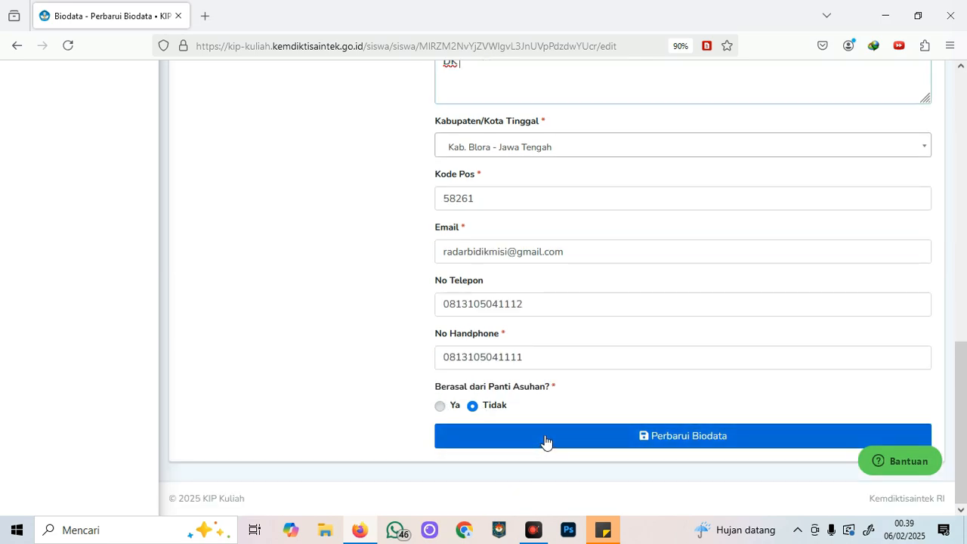
click(545, 441)
click(487, 356)
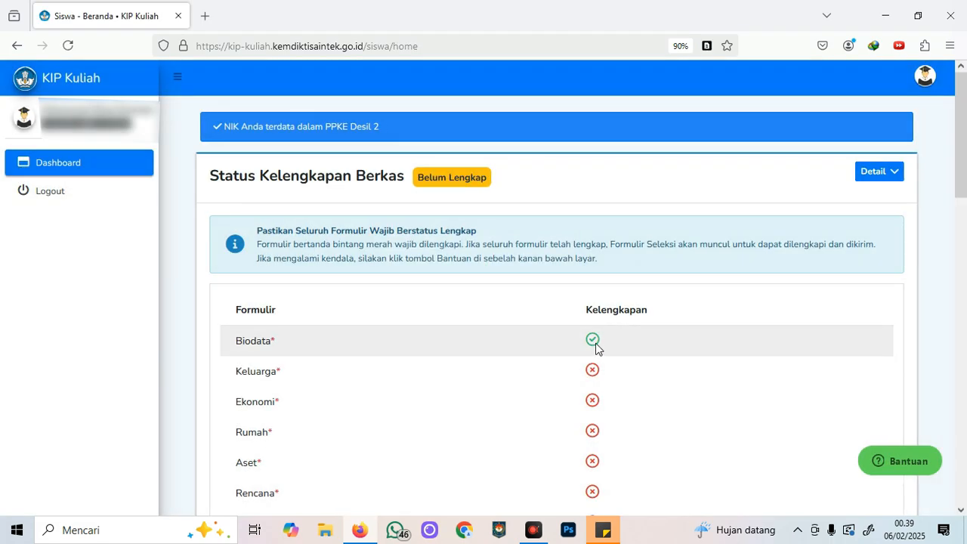
Check the Biodata completeness status and examine the PKH, BPNT, PBI and BPUM entries under Bantuan Sosial in the saved biodata.
click(594, 343)
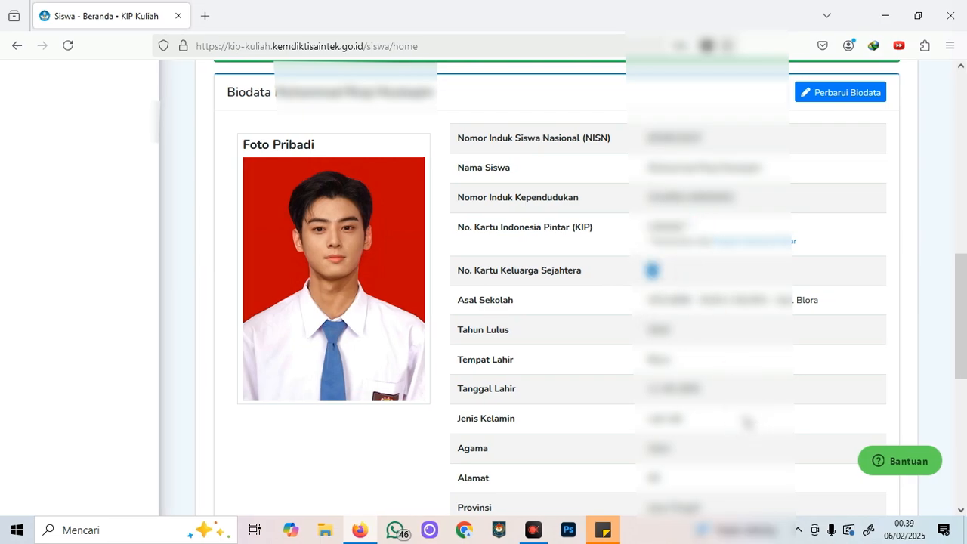
scroll(736, 416, down, 5)
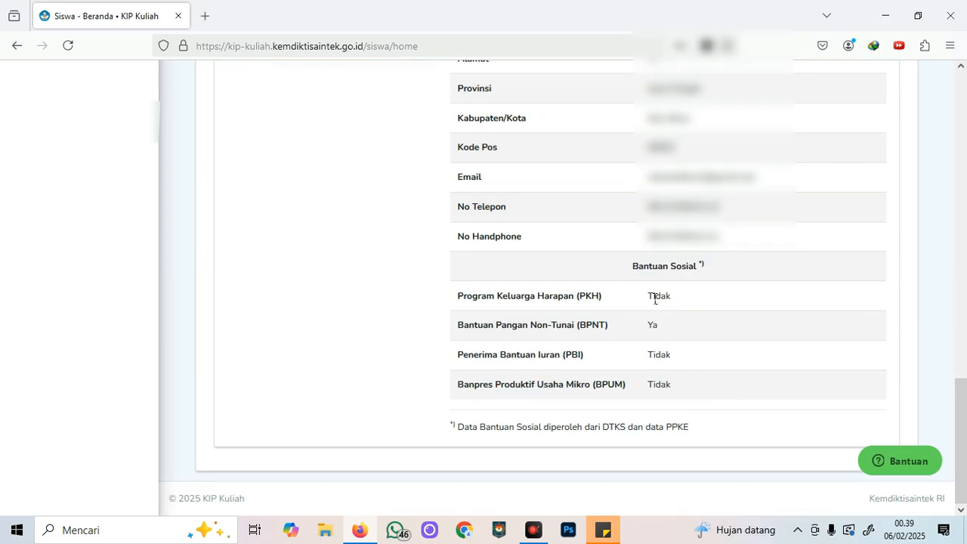
drag(646, 302, 687, 358)
click(650, 357)
drag(650, 389, 708, 383)
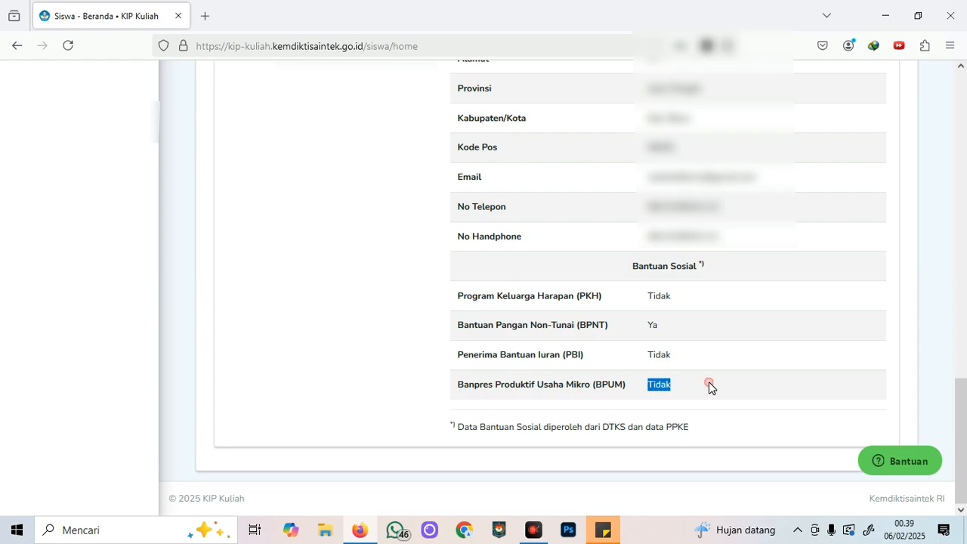
double_click(664, 329)
click(673, 300)
drag(672, 298, 642, 297)
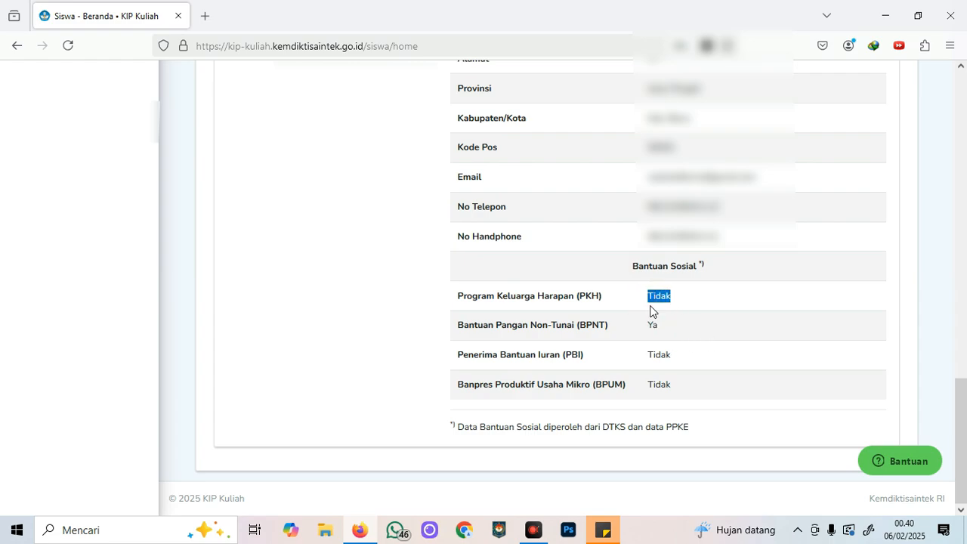